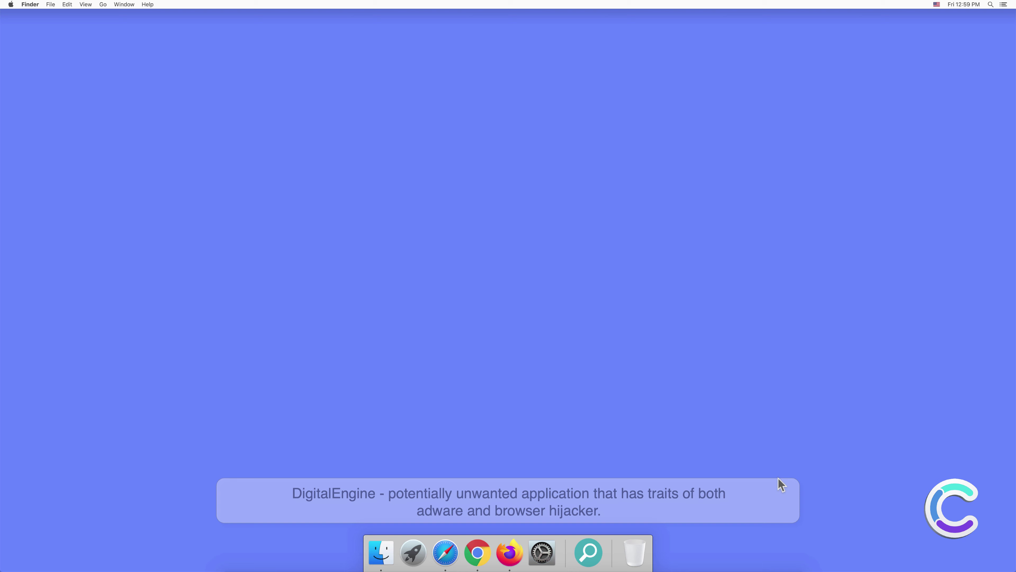
Step: Launch DigitalEngine from Finder's Applications folder and close the Safari Extensions window it opens
left_click(386, 546)
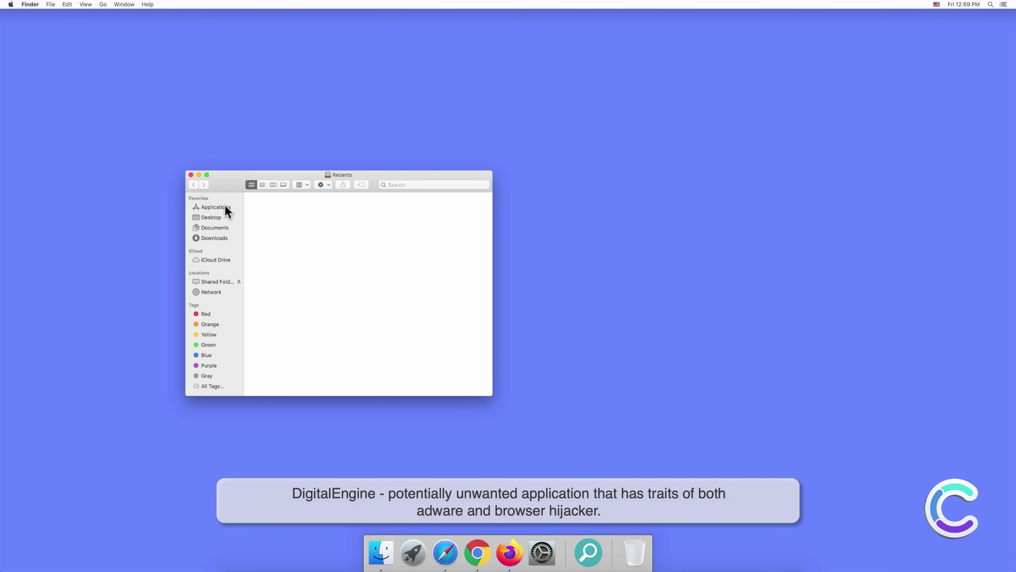
left_click(227, 208)
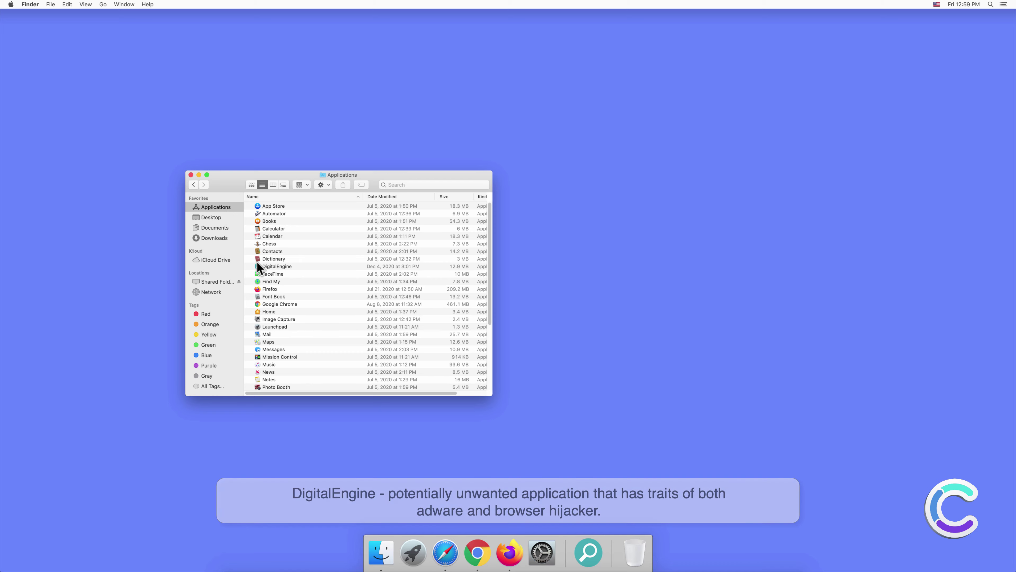
double_click(280, 266)
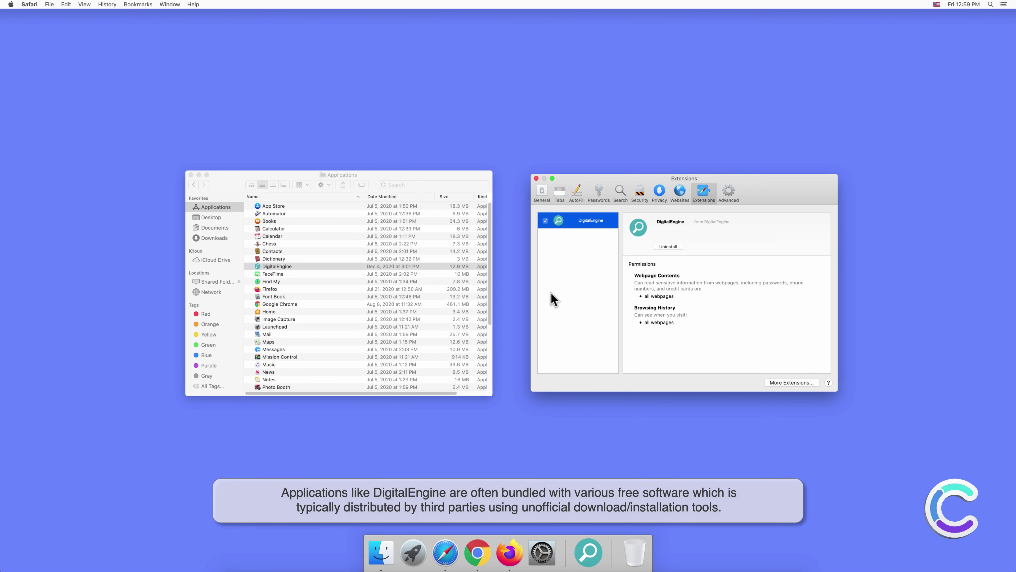
left_click(536, 179)
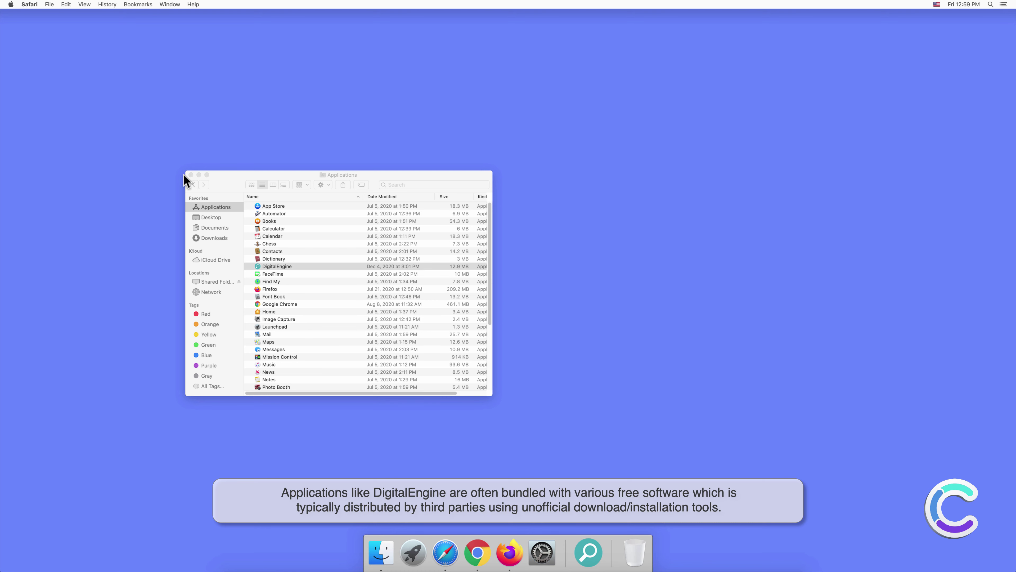
Step: Close the Applications window and search Safari for 'search engine test'
left_click(191, 174)
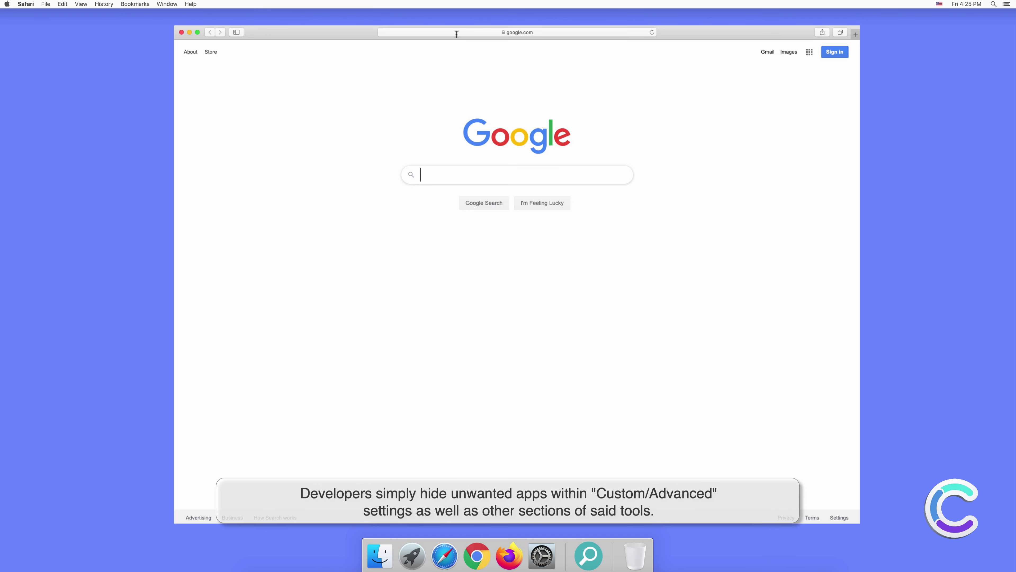
left_click(456, 33)
type("search e")
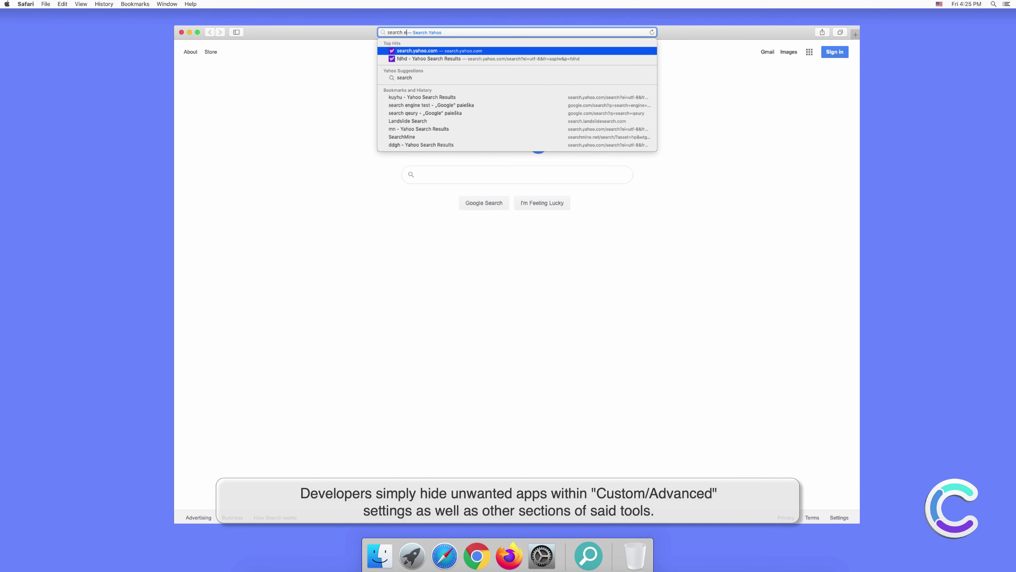
type("ngine test")
key("Return")
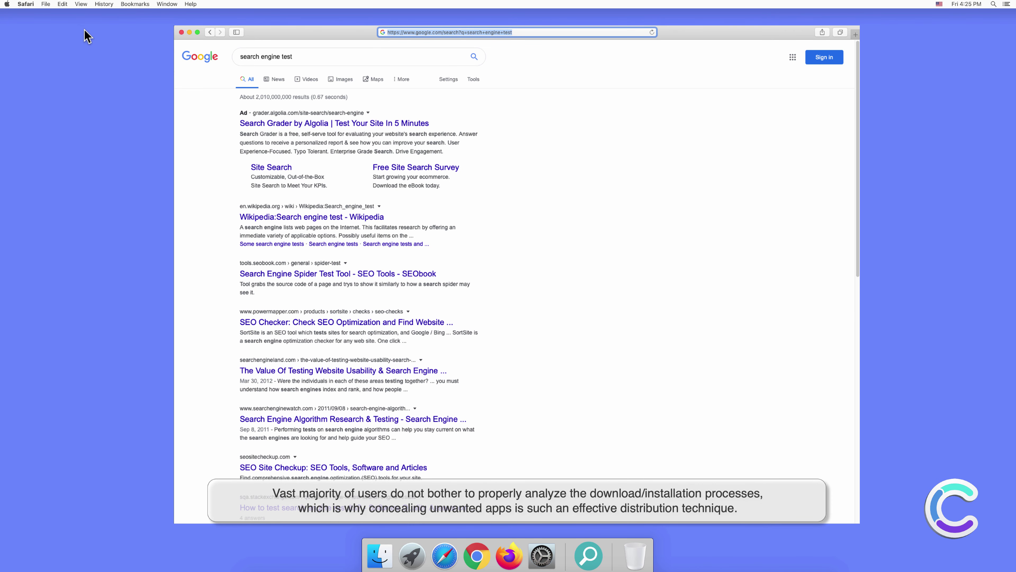
Step: Check that Safari's default search engine is Yahoo in Preferences > Search, then close Preferences
left_click(26, 5)
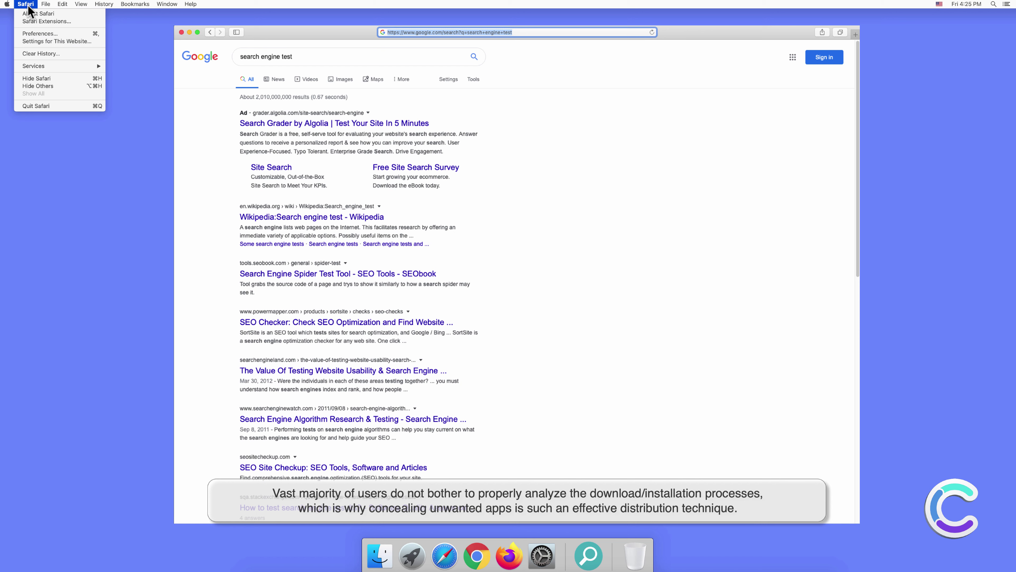
left_click(40, 34)
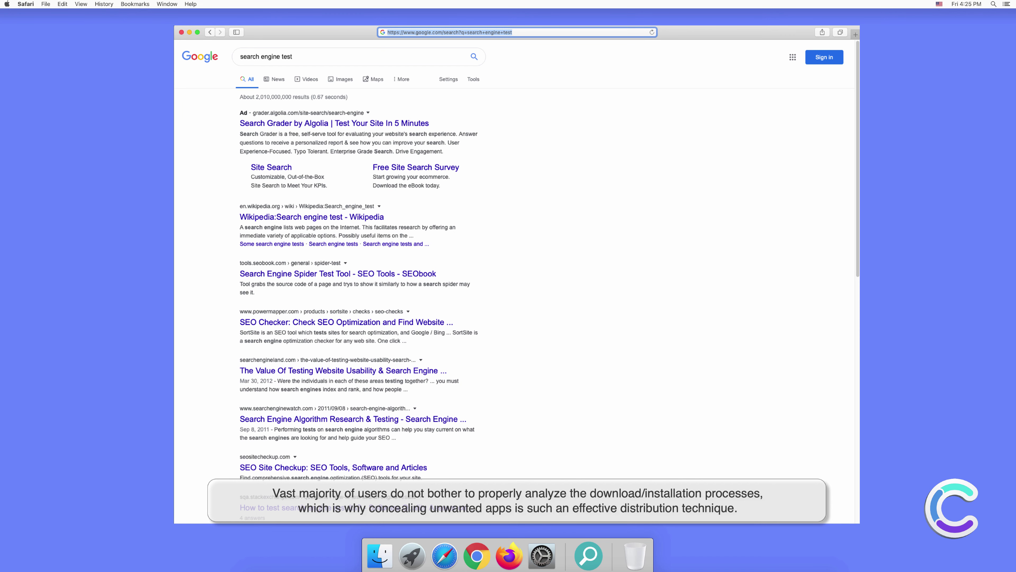
left_click(621, 203)
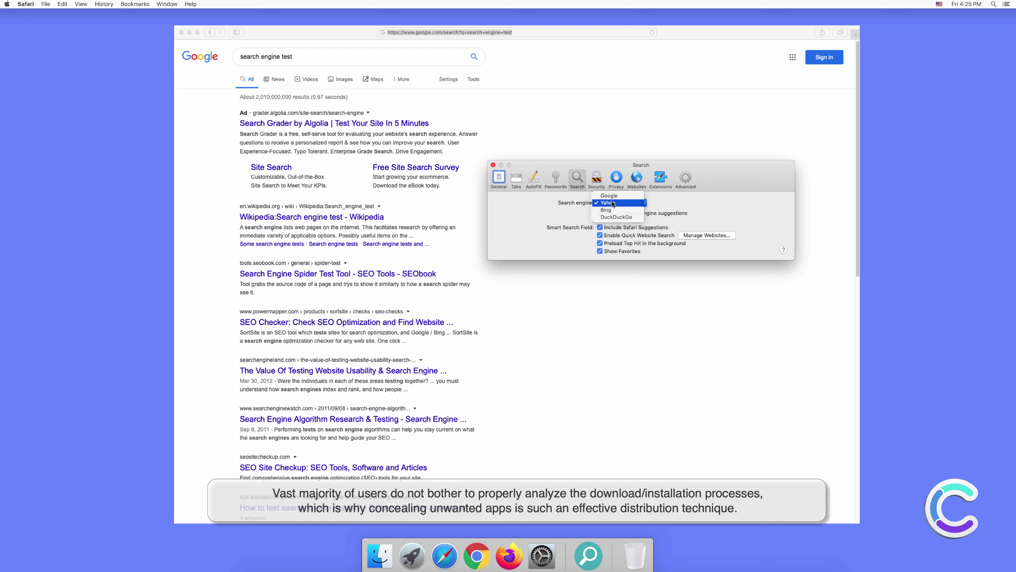
left_click(612, 203)
left_click(494, 165)
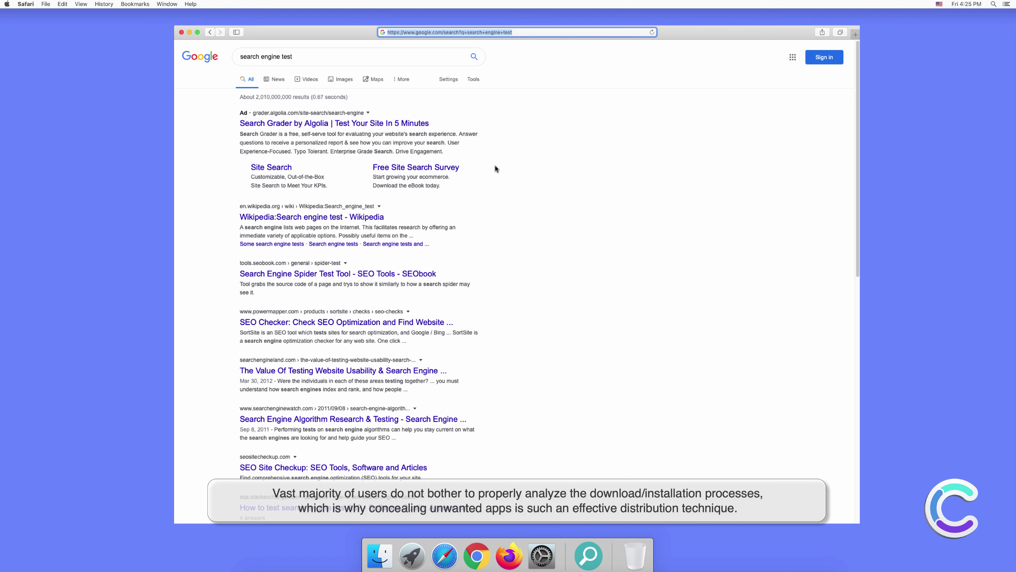
Step: In a new Safari tab, search for 'testing search engine', landing on the hijacker's results page
left_click(855, 33)
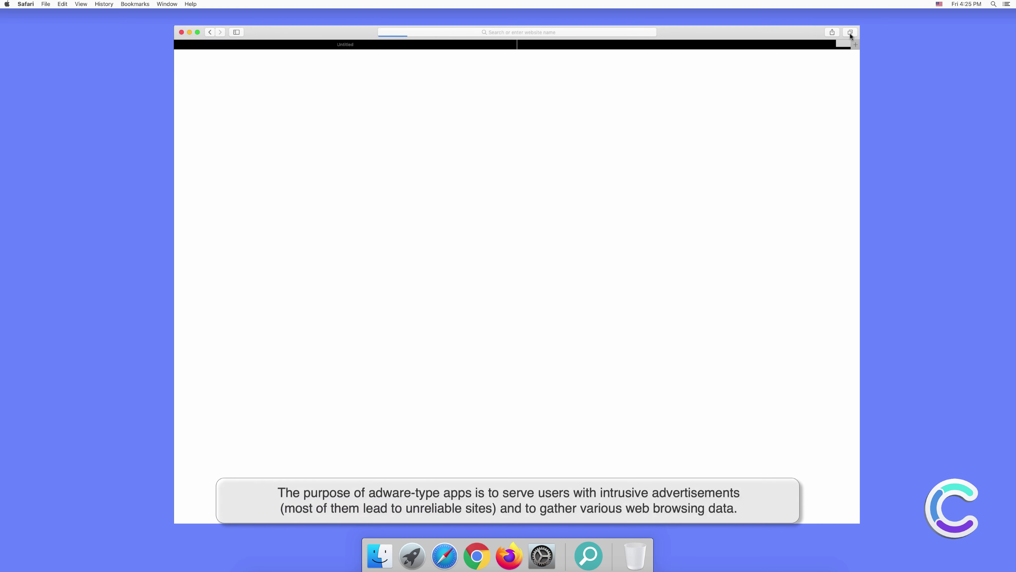
left_click(569, 31)
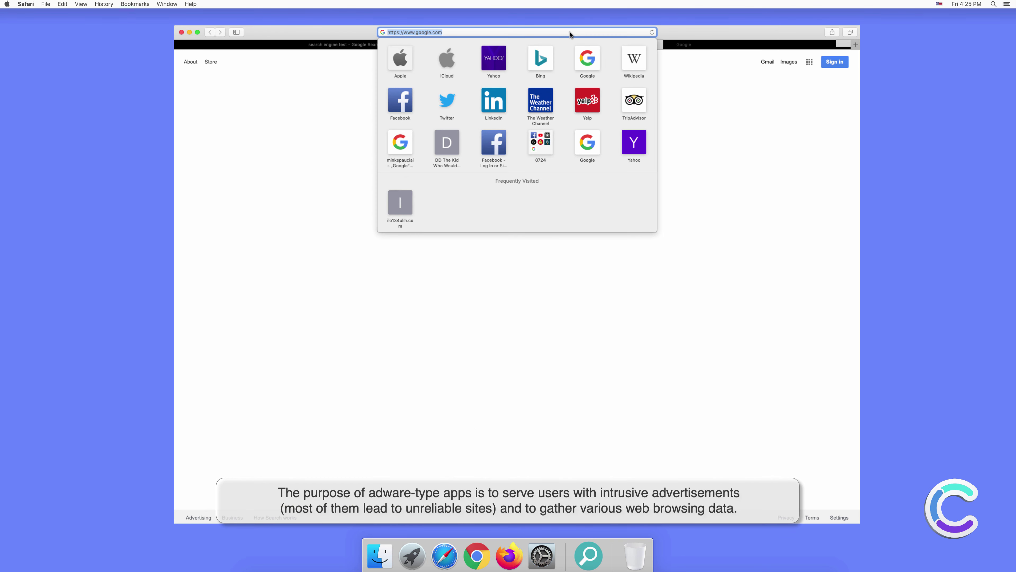
type("testing")
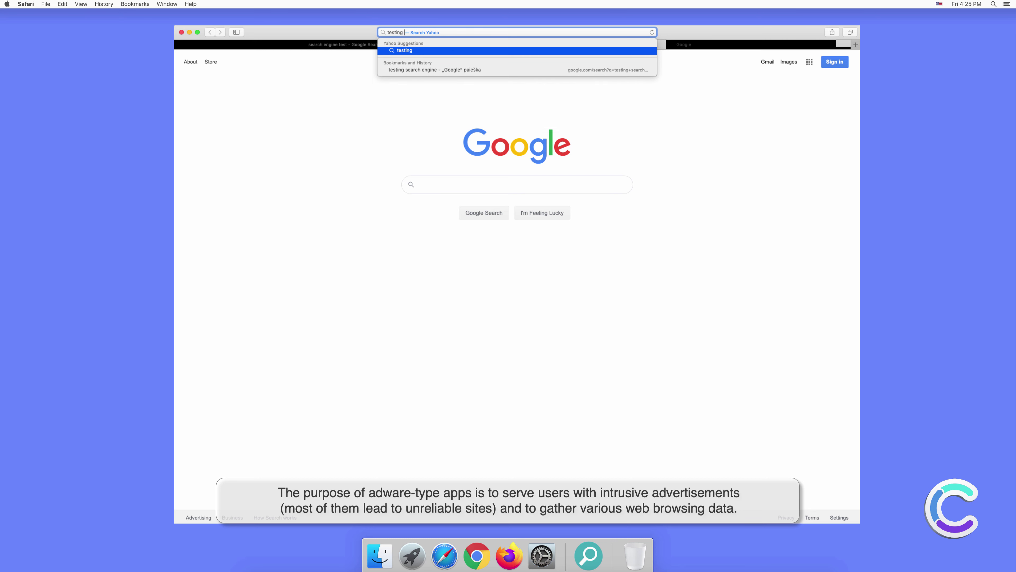
type(" searr")
key("BackSpace")
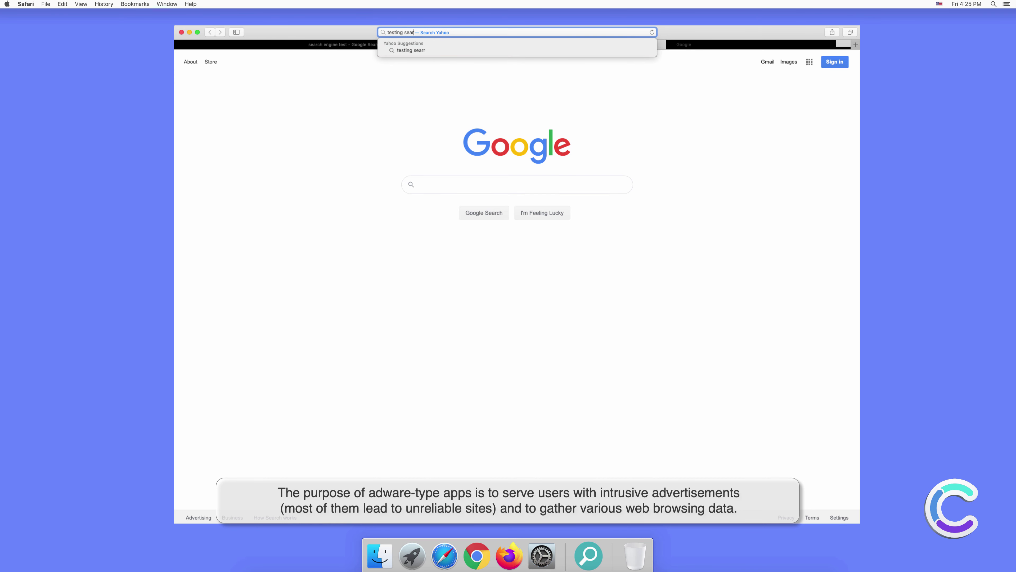
type("ch engine")
key("Return")
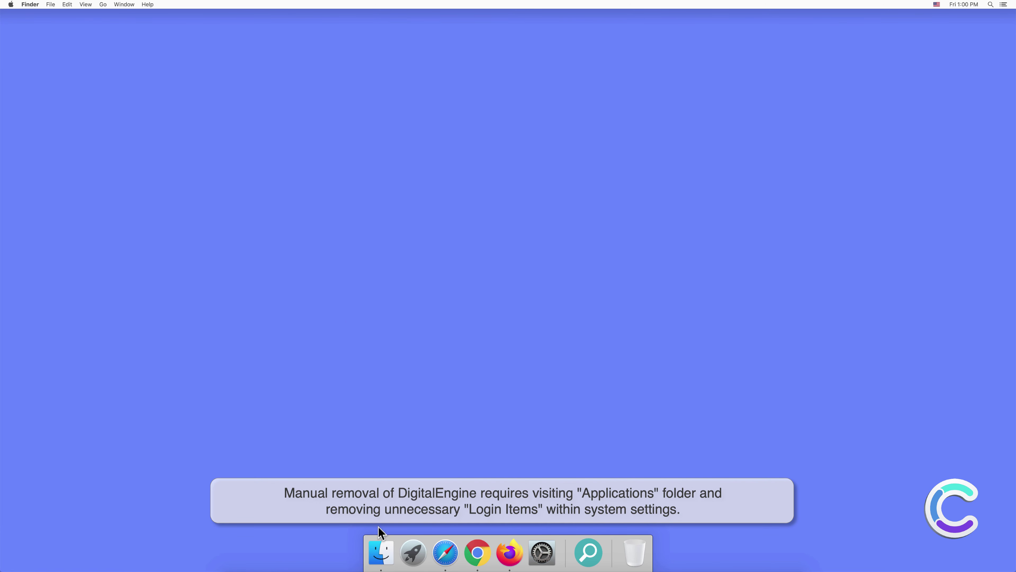
Step: Move the DigitalEngine app from Applications to the Trash and close the Finder window
left_click(380, 554)
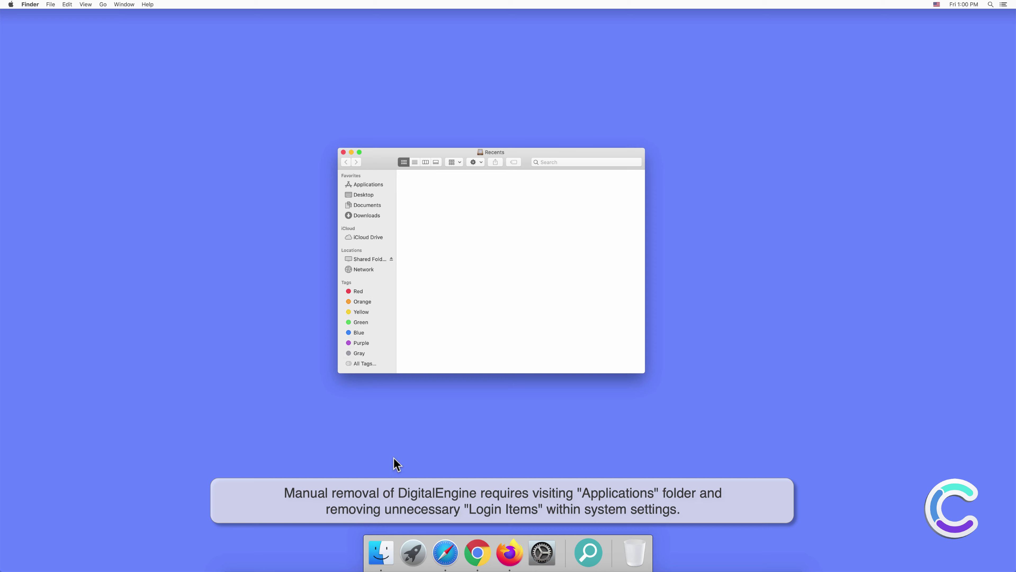
left_click(374, 185)
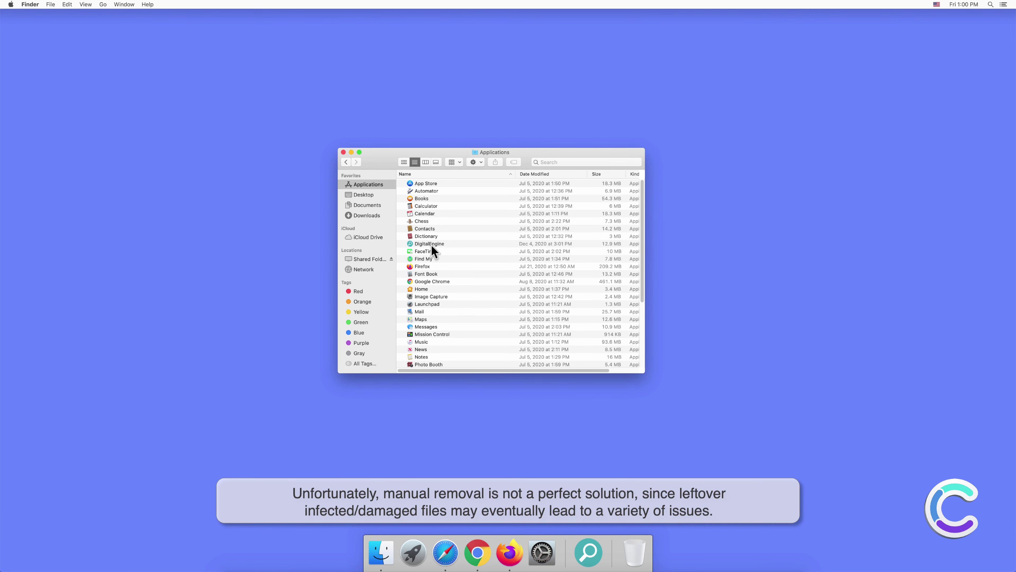
left_click(432, 247)
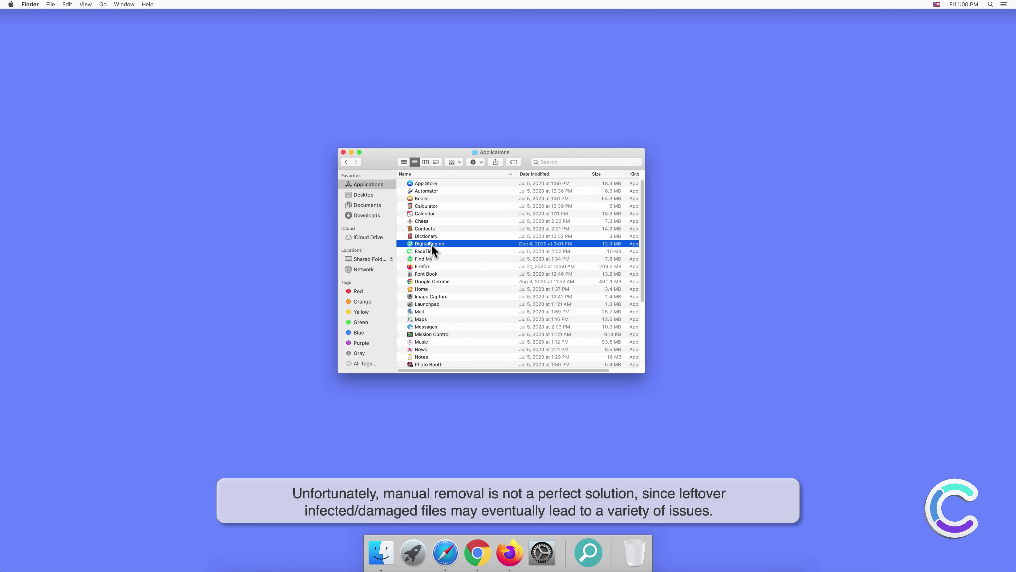
right_click(432, 247)
left_click(445, 269)
left_click(343, 152)
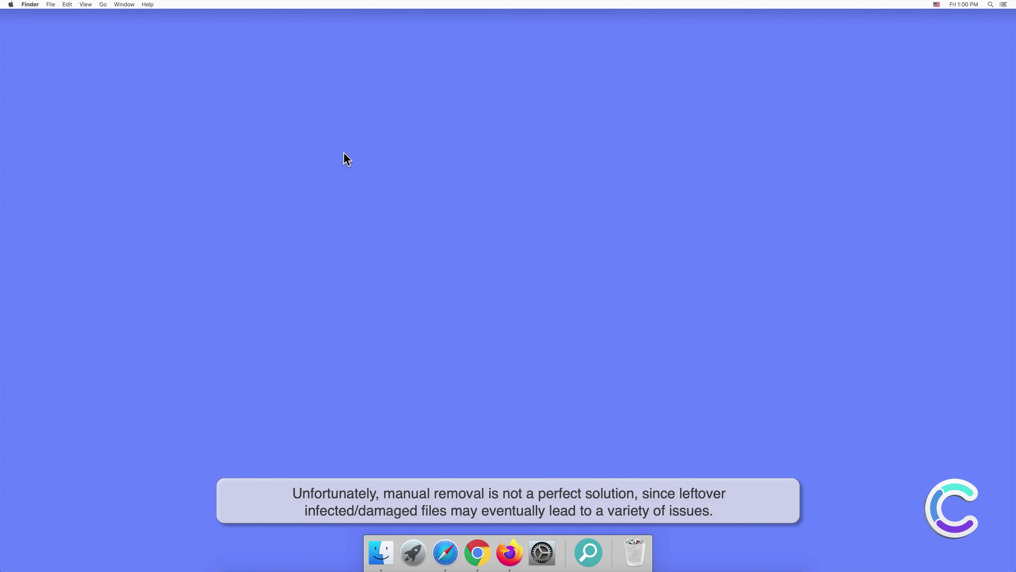
Step: Open Users & Groups in System Preferences and view the empty Login Items list
left_click(540, 552)
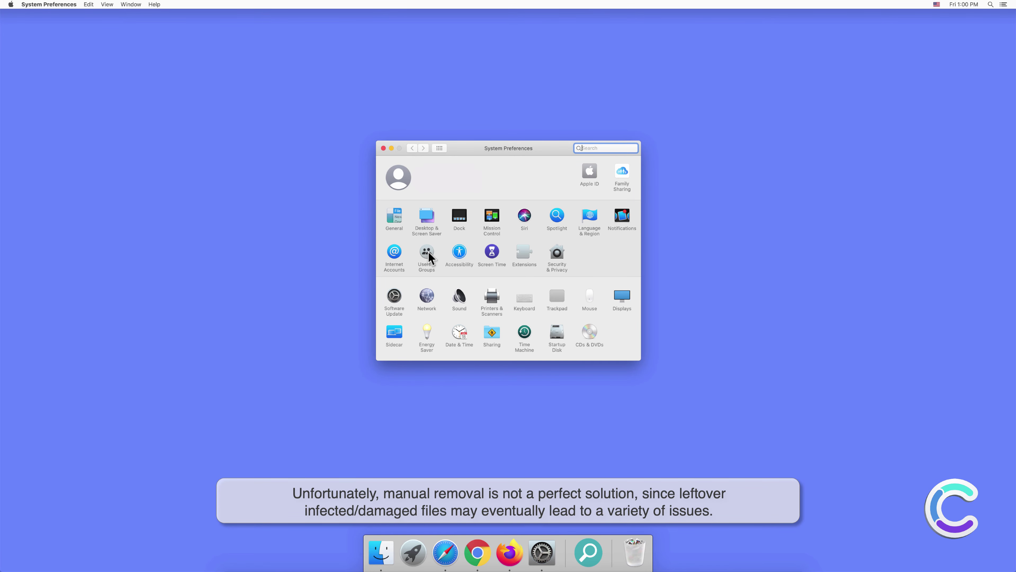
left_click(428, 251)
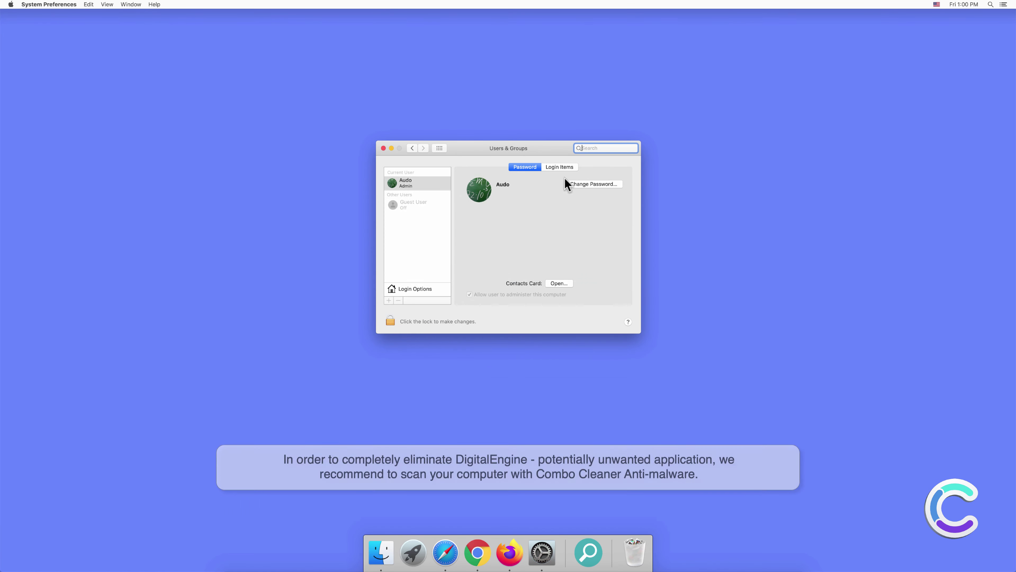
left_click(561, 166)
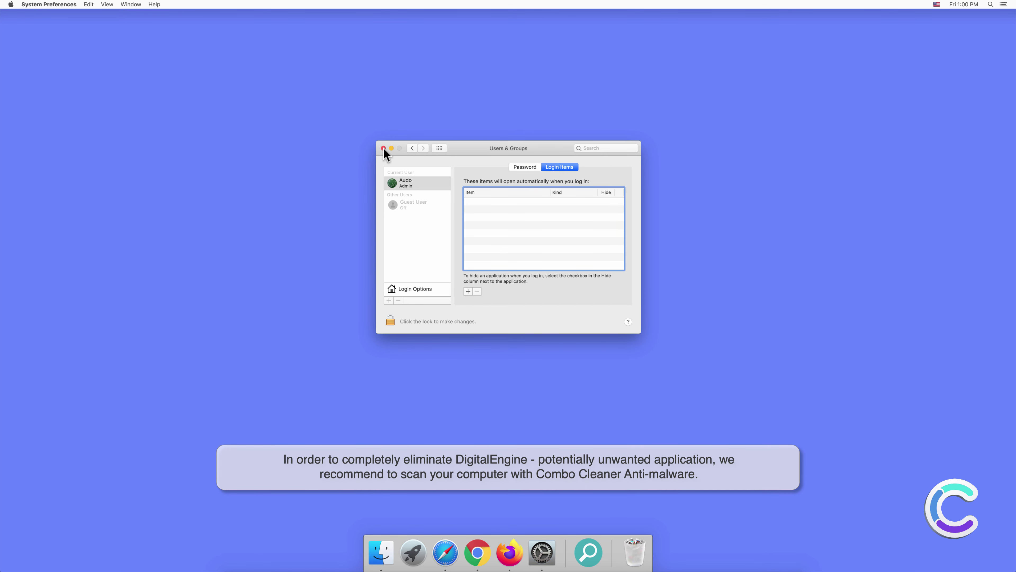
Step: Close System Preferences and remove Combo Cleaner from the Dock via Options > Remove from Dock
left_click(384, 147)
right_click(592, 555)
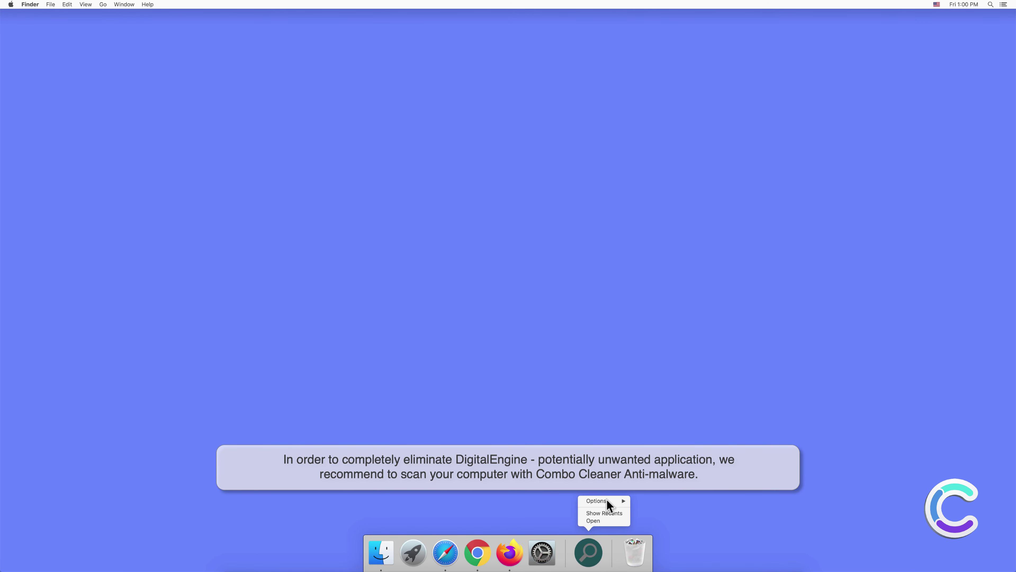
mouse_move(608, 503)
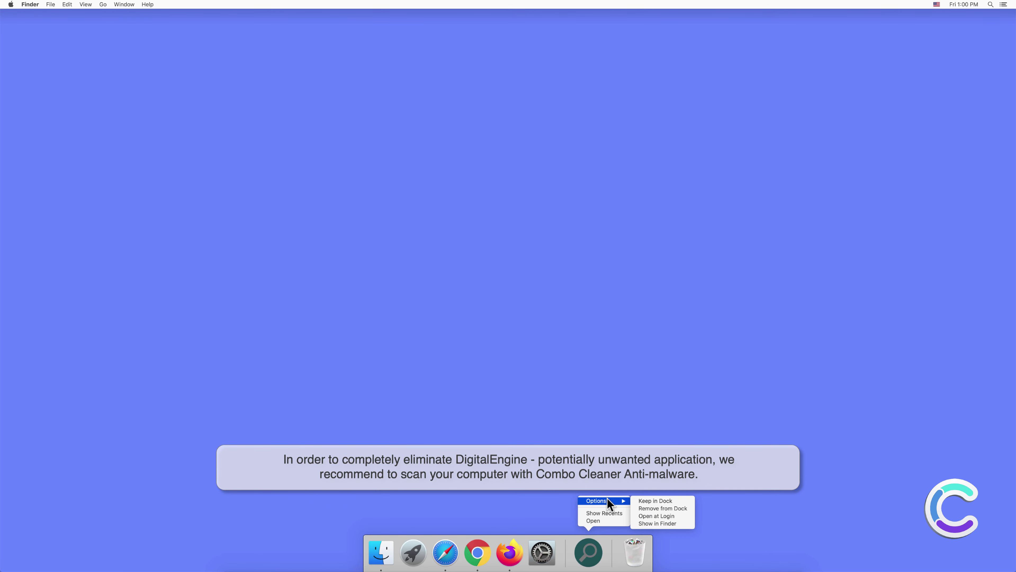
left_click(643, 509)
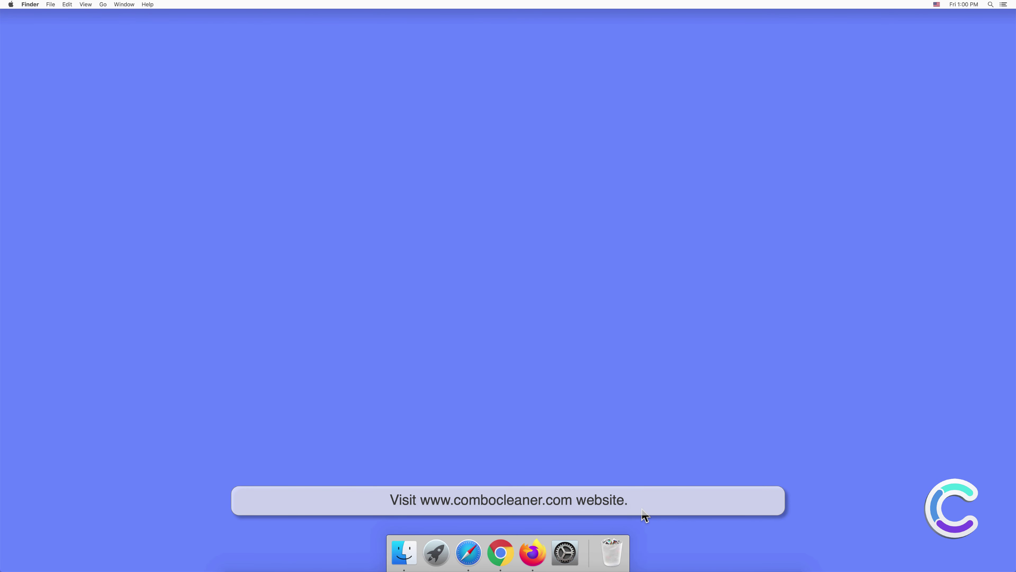
left_click(469, 552)
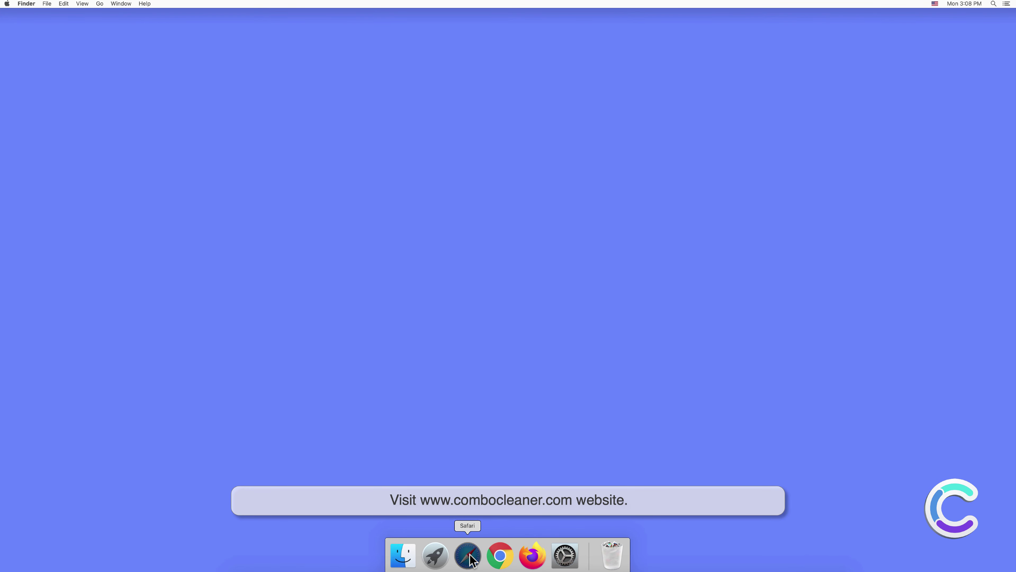
type("www")
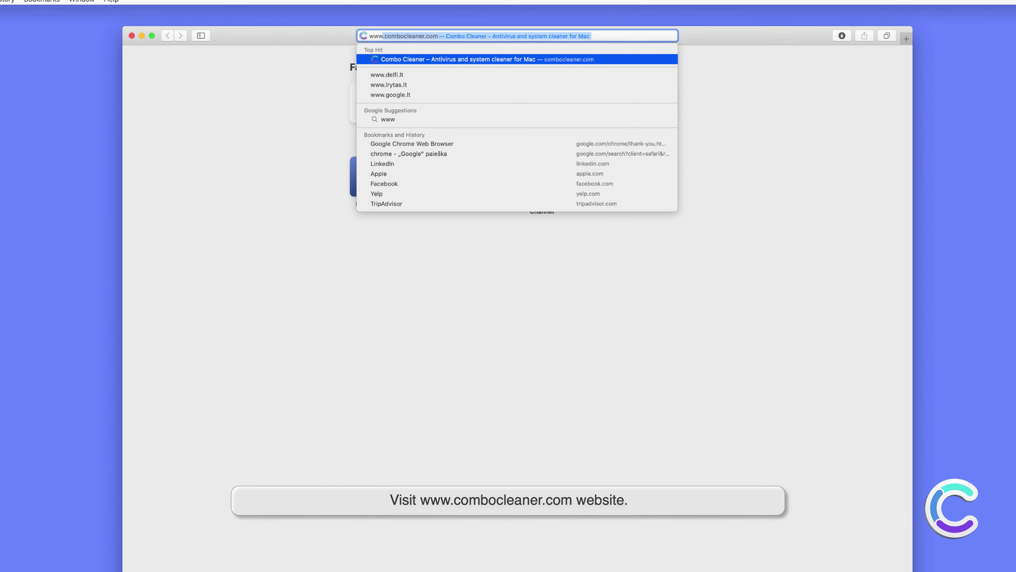
type(".comboclean")
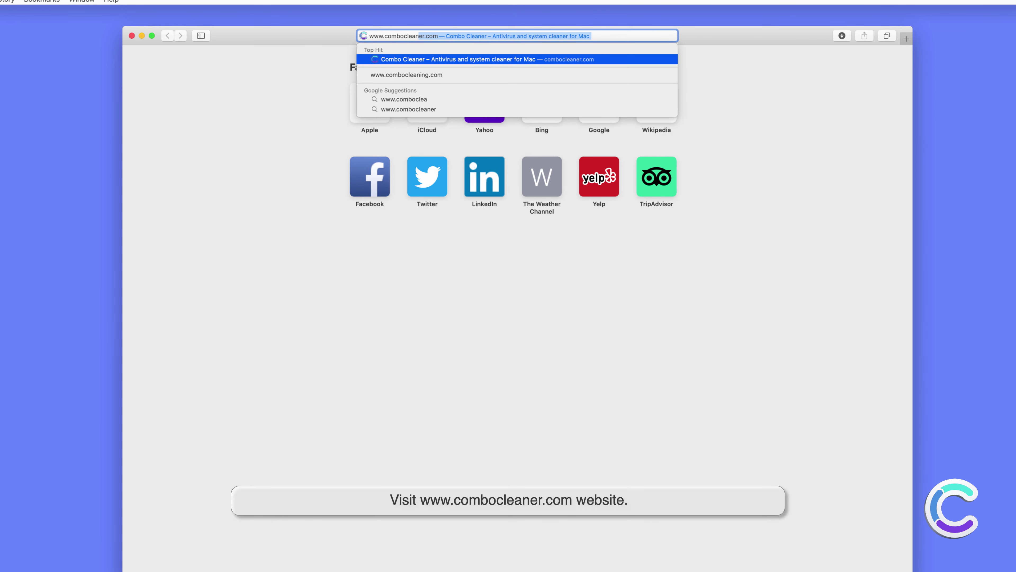
type("er.com")
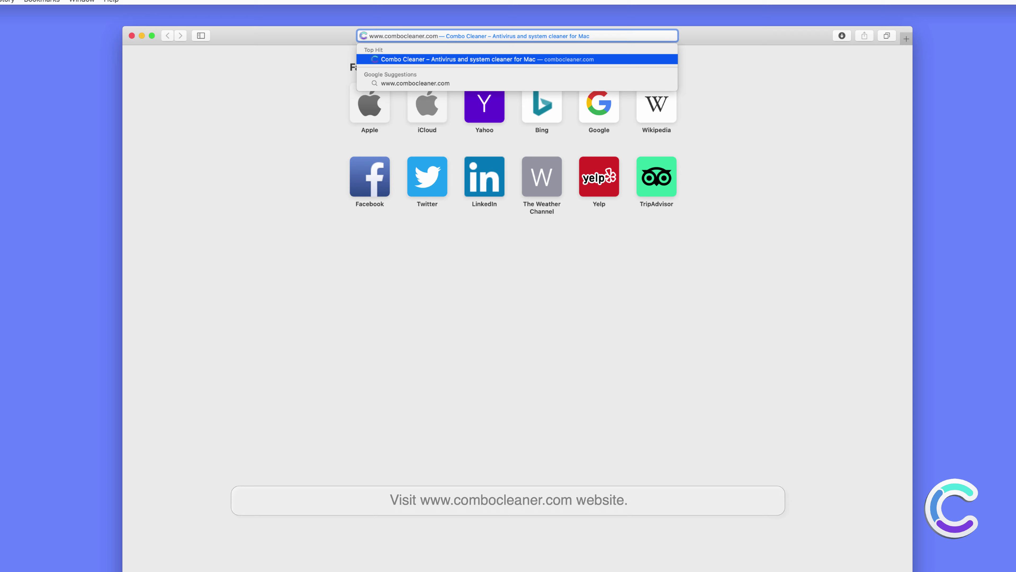
key("Return")
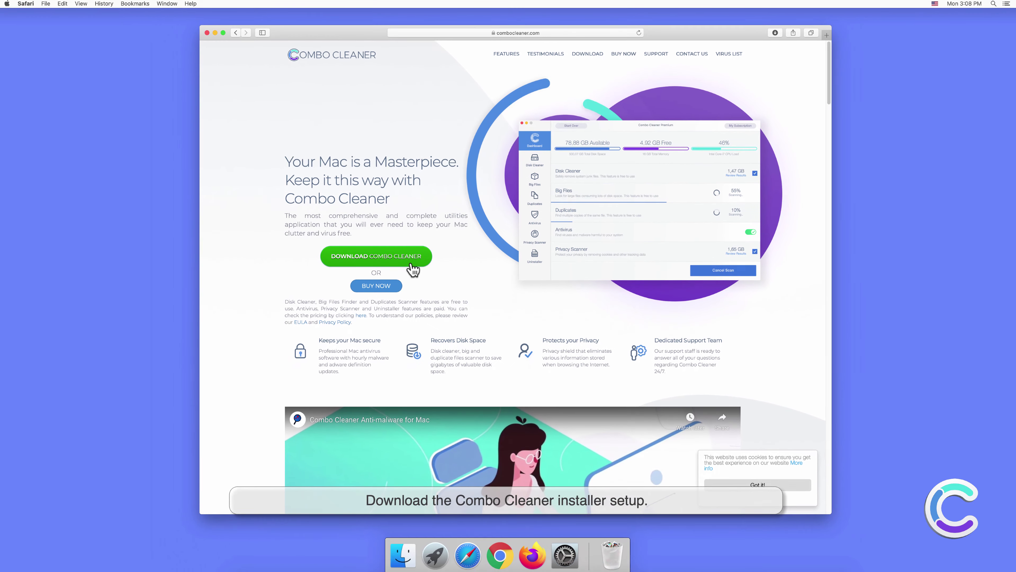
left_click(773, 34)
Step: Open combocleaner.dmg from Downloads and drag Combo Cleaner into the Applications folder
left_click(768, 66)
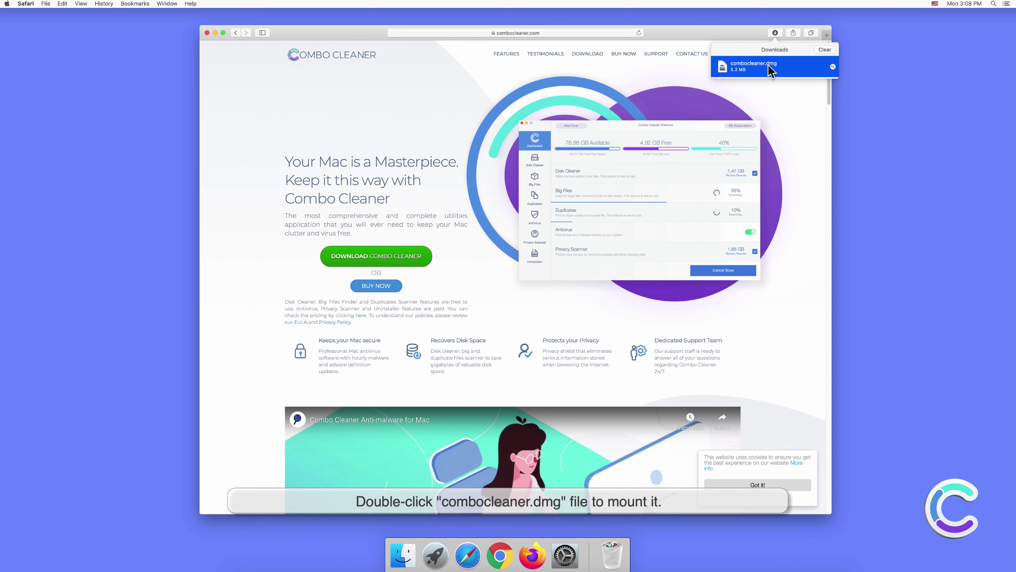
double_click(767, 64)
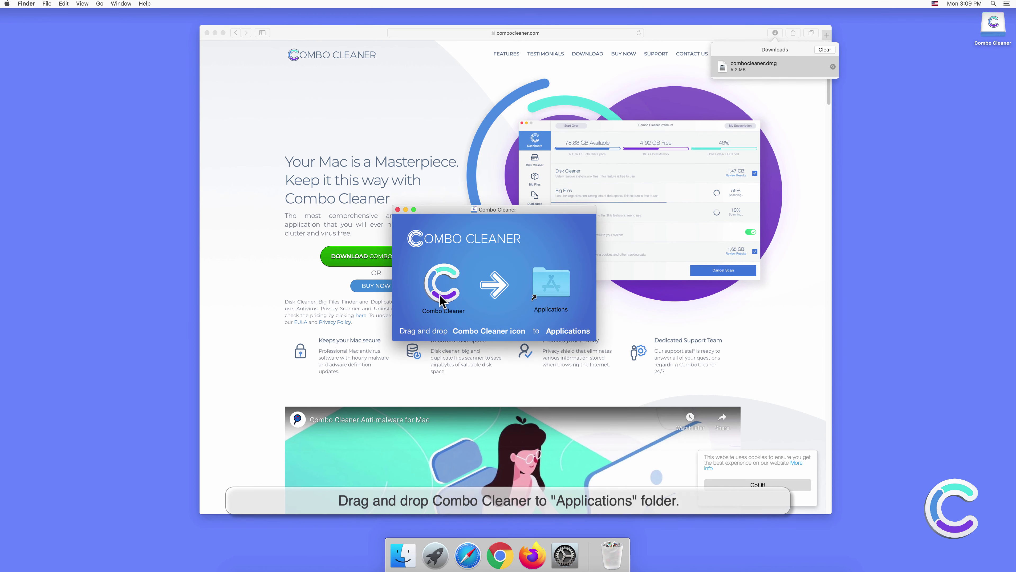
left_click(439, 299)
left_click_drag(469, 291, 547, 298)
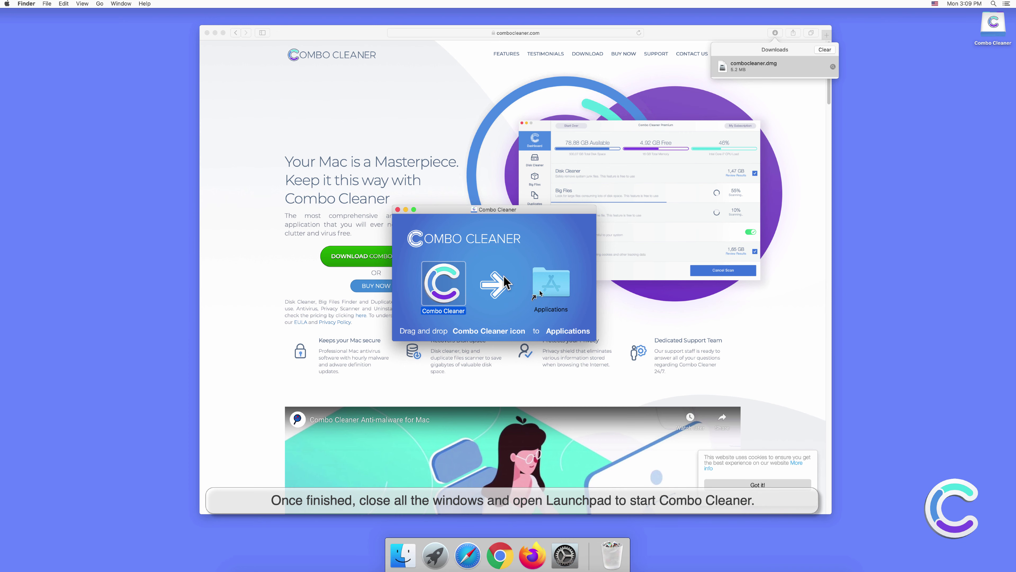
Step: Close the Combo Cleaner disk window and the Safari window
left_click(398, 210)
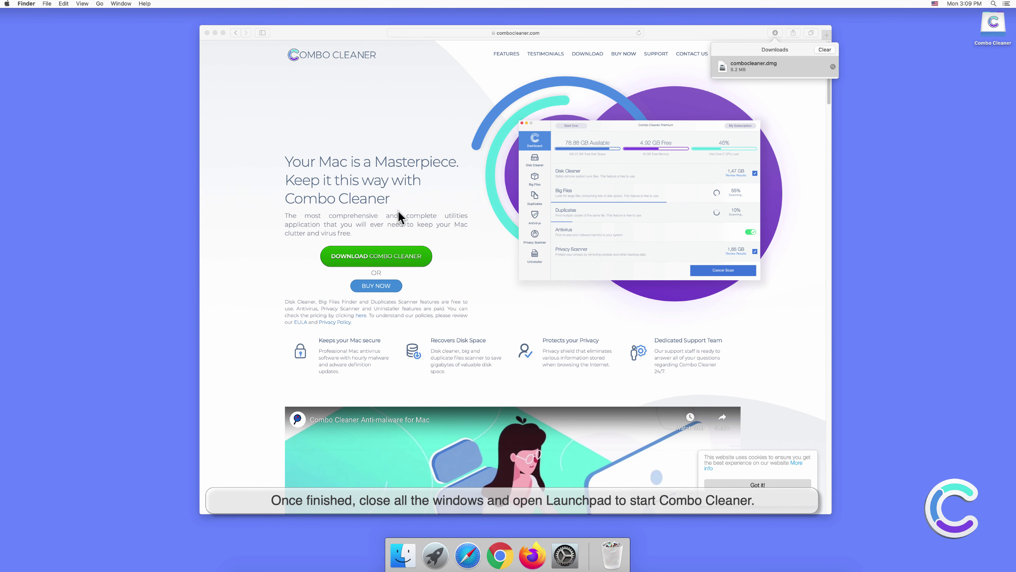
left_click(214, 51)
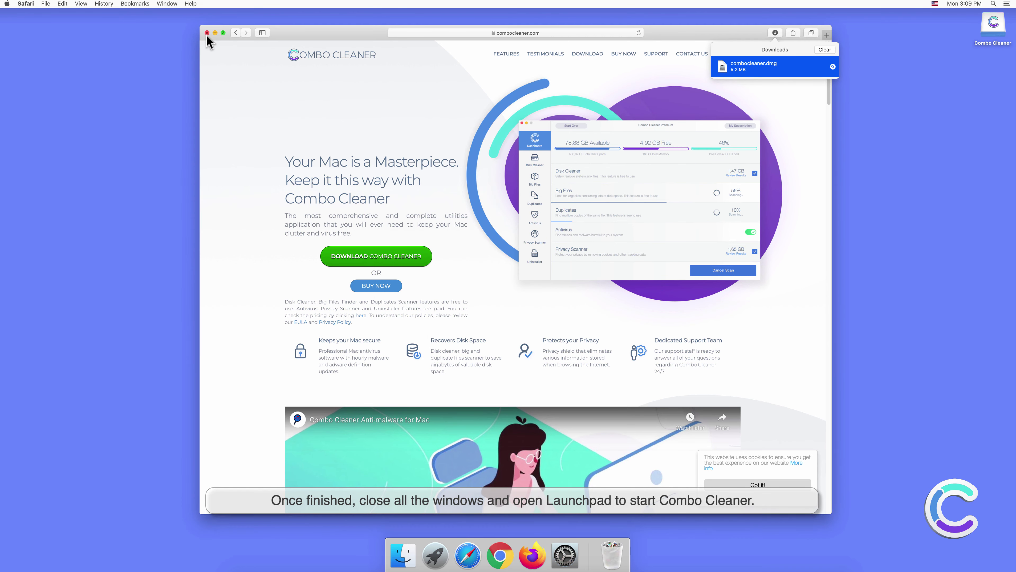
left_click(207, 32)
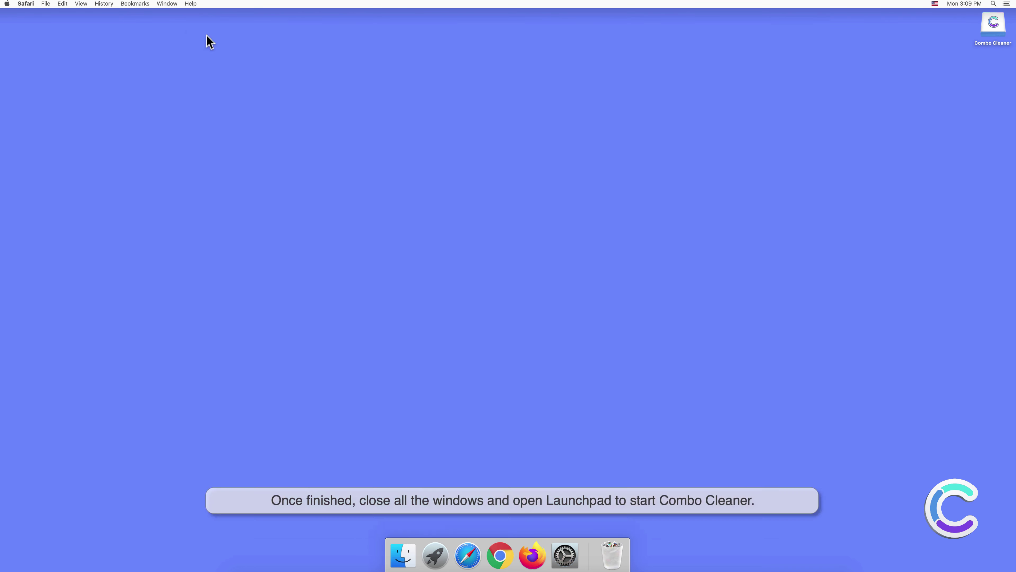
Step: Start Combo Cleaner from Launchpad, confirming Open in the downloaded-app security warning
left_click(434, 551)
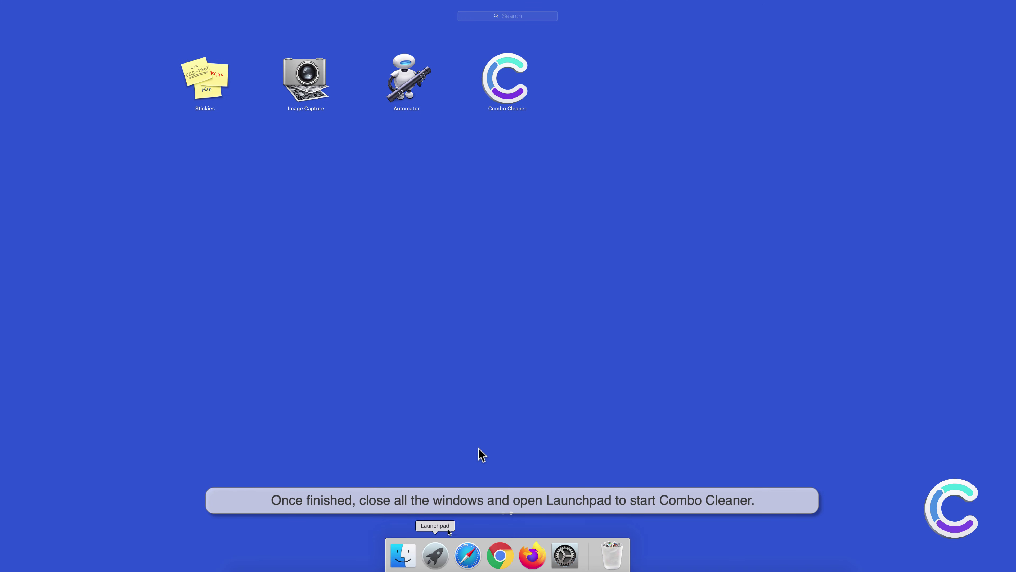
left_click(505, 100)
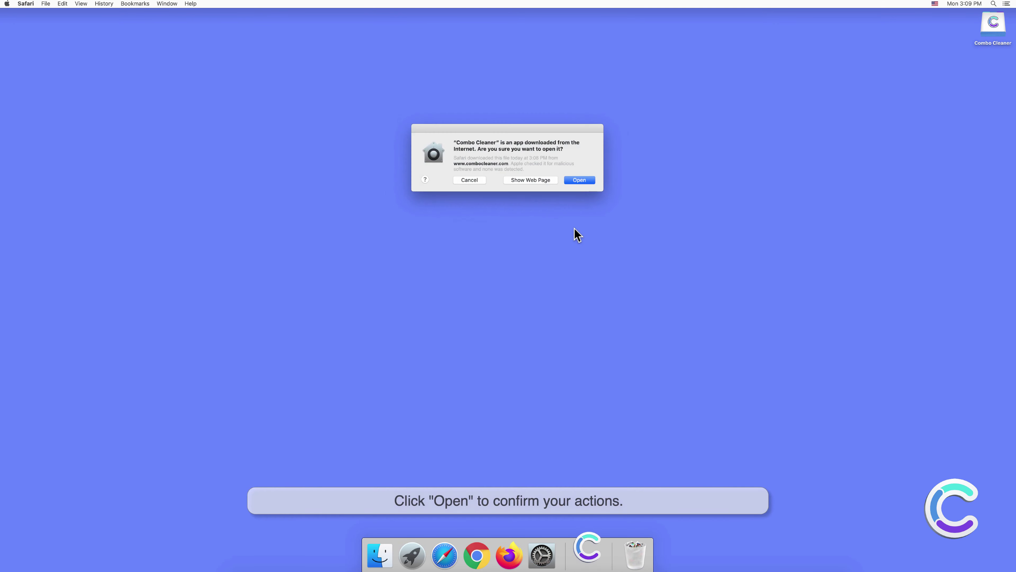
left_click(583, 182)
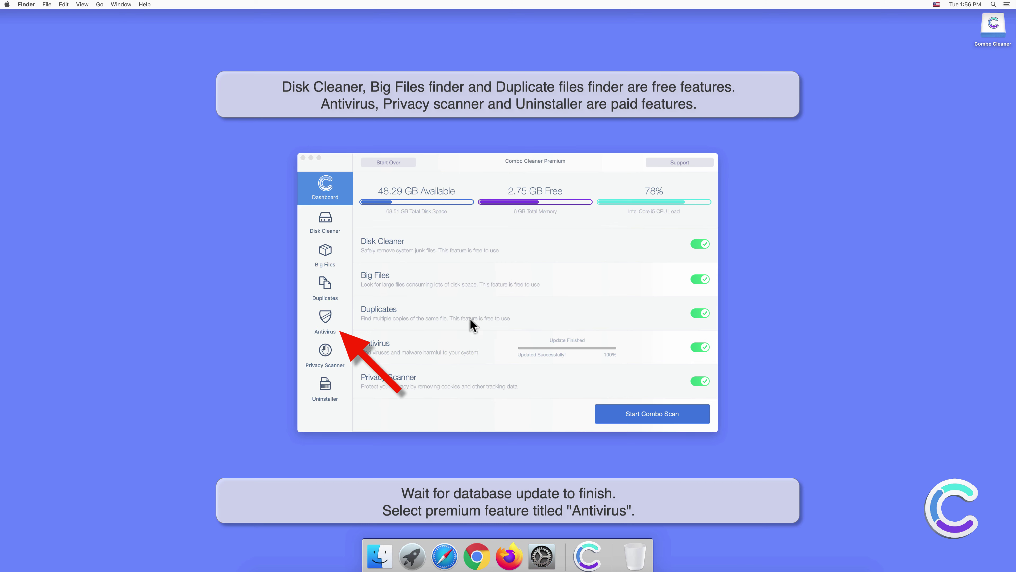
Step: Start a Full Scan from Combo Cleaner's Antivirus section
left_click(328, 319)
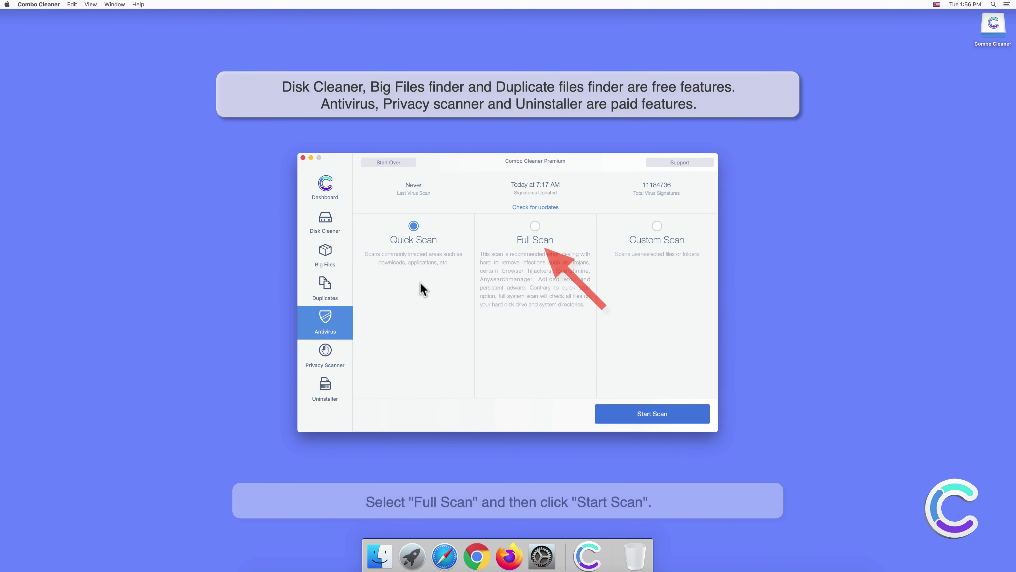
left_click(533, 226)
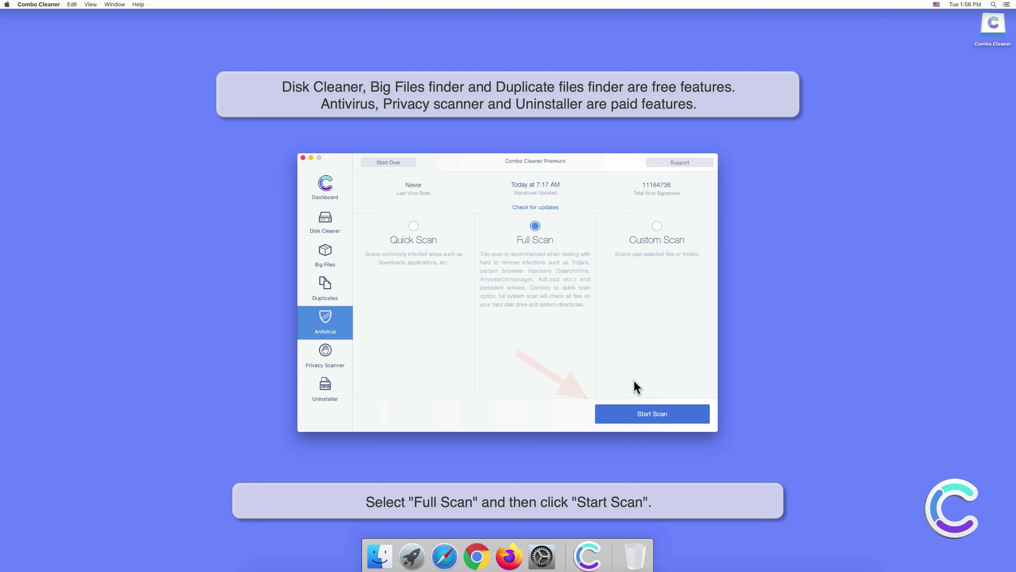
left_click(654, 413)
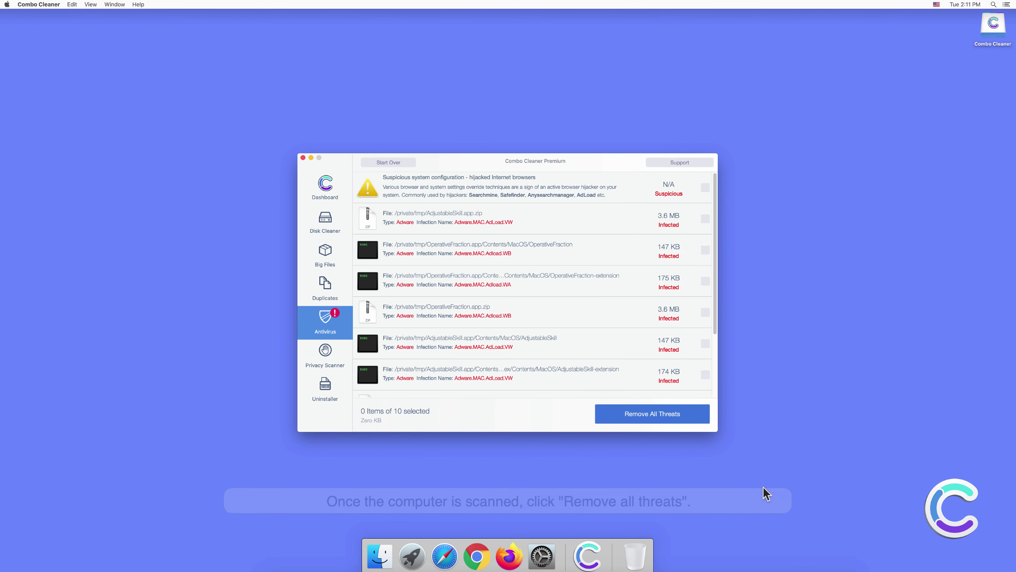
Step: Remove every detected threat and authorise it by entering the administrator password
left_click(658, 417)
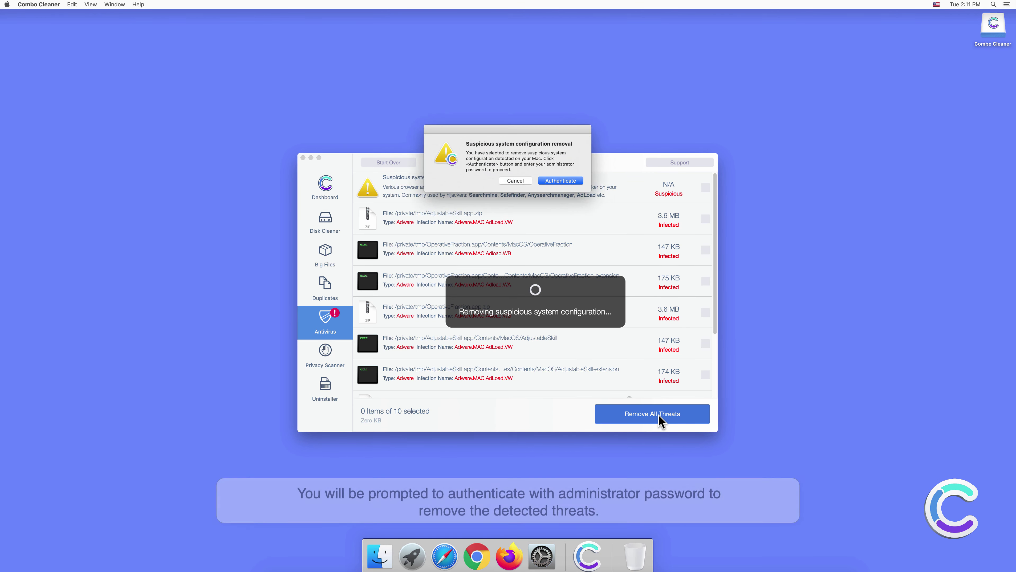
left_click(563, 181)
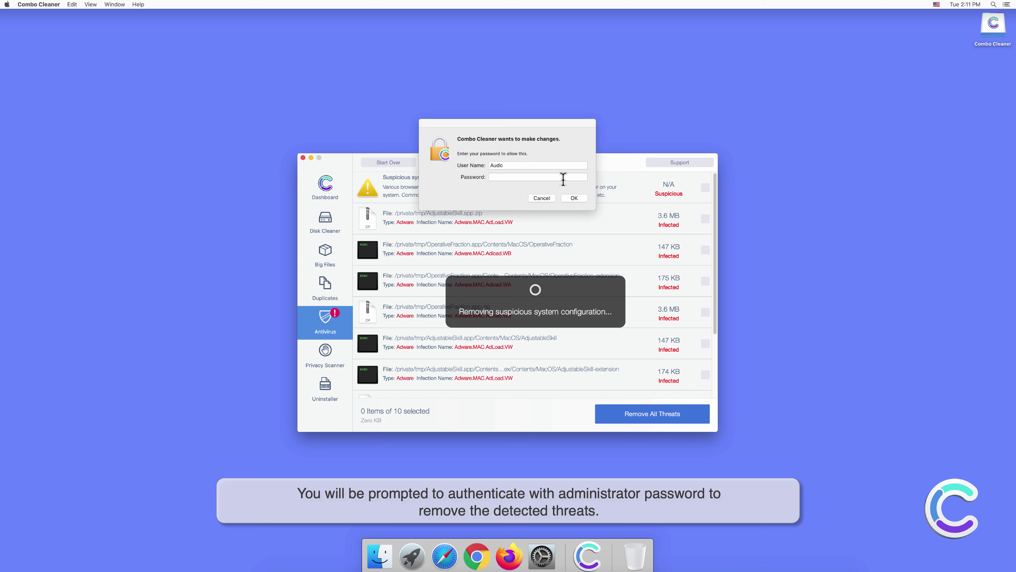
type("••••••")
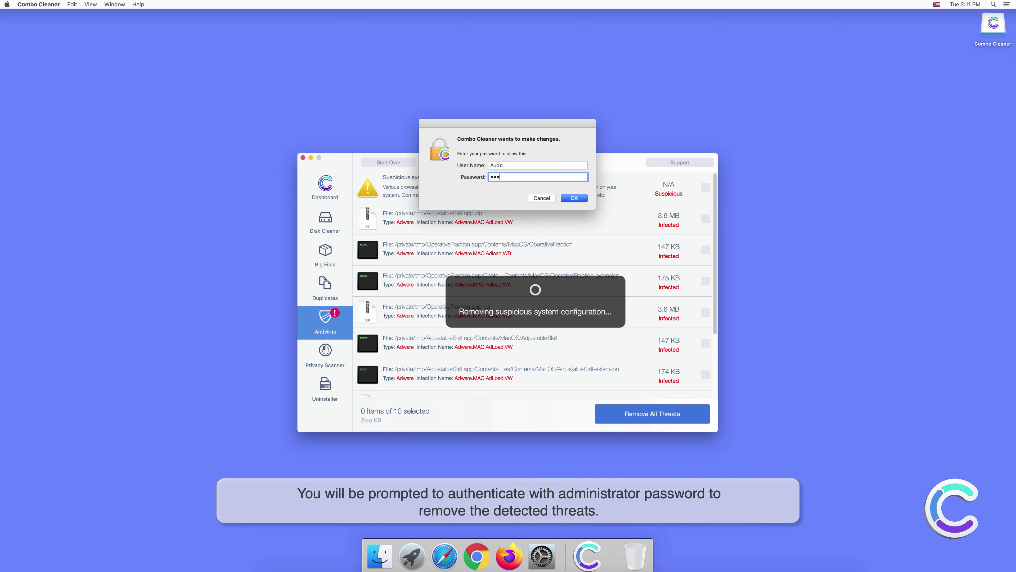
left_click(573, 198)
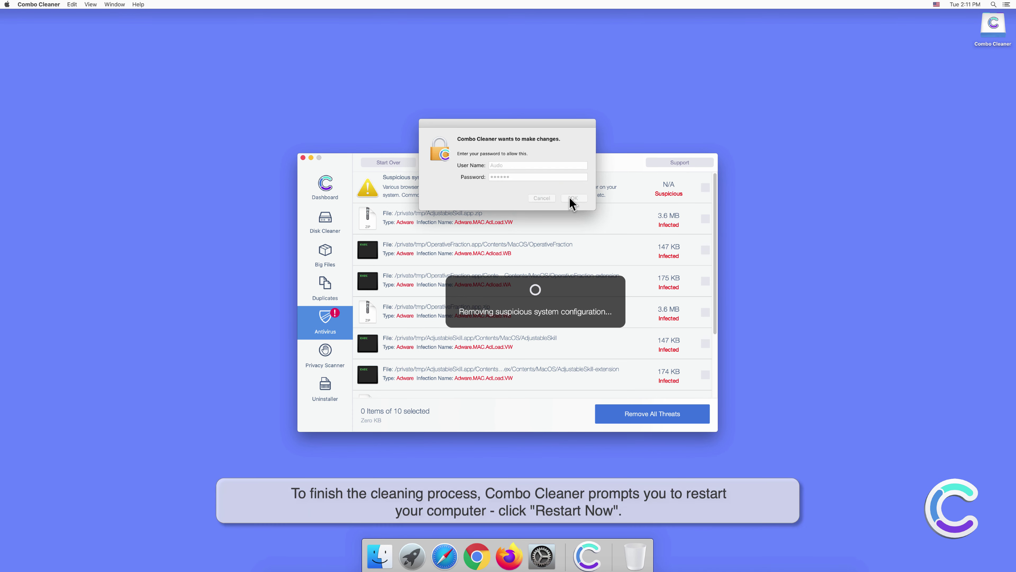